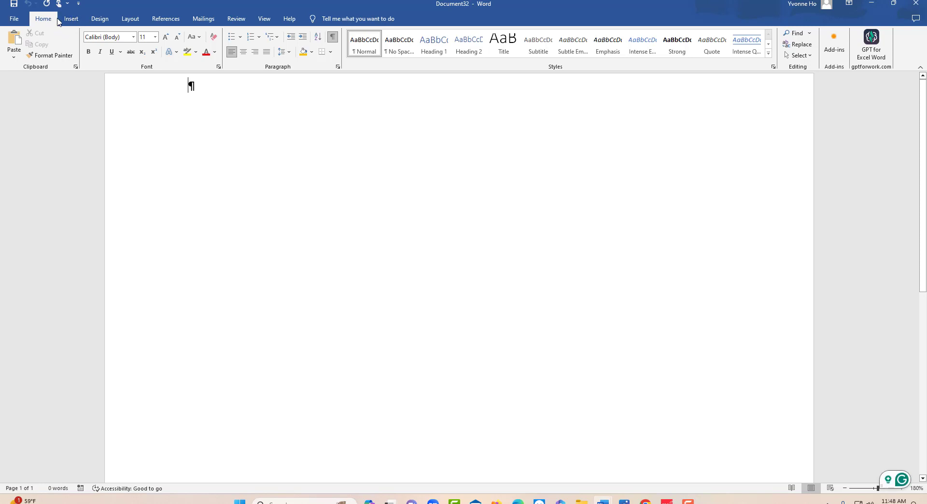
Step: Insert a Radial Cluster SmartArt from the Cycle category into the document
{"action": "left_click", "coordinate": [70, 20]}
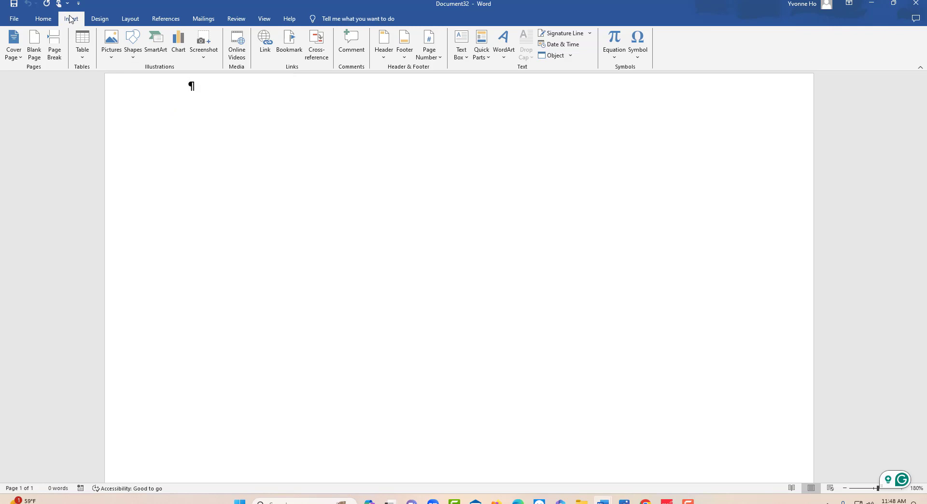
{"action": "left_click", "coordinate": [154, 47]}
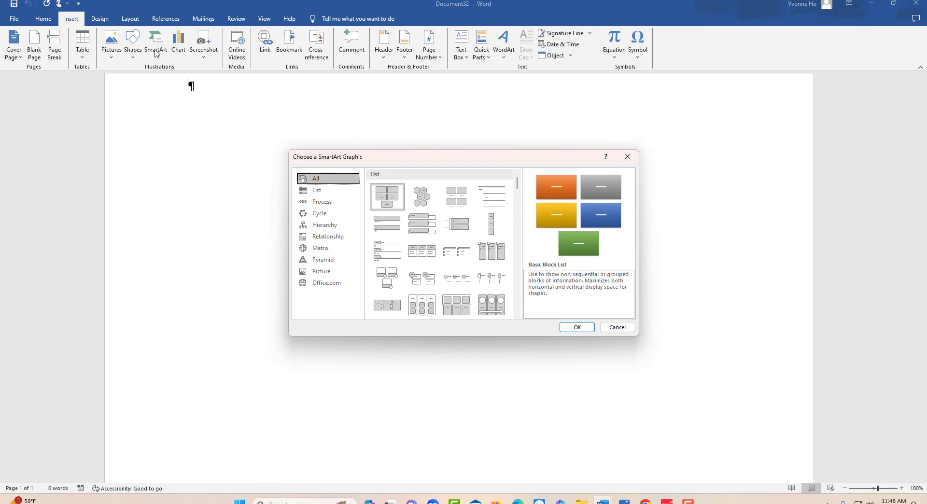
{"action": "left_click", "coordinate": [300, 229]}
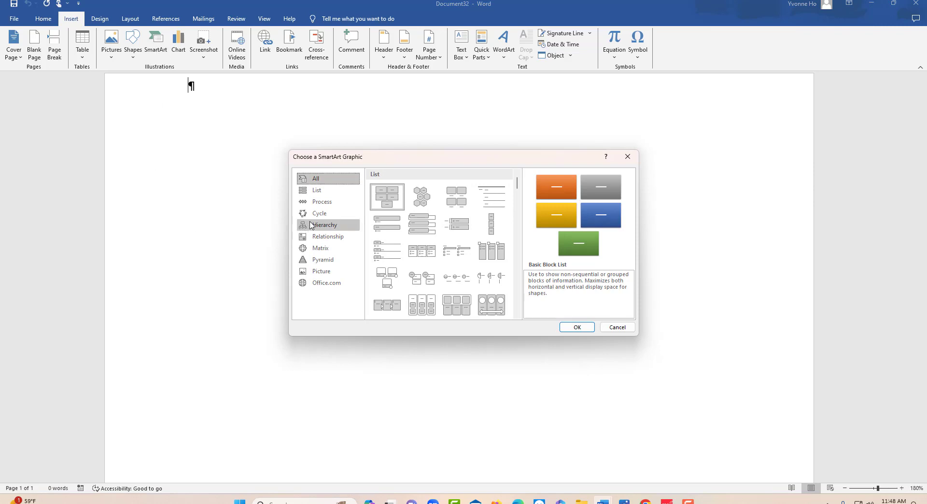
{"action": "left_click", "coordinate": [319, 214]}
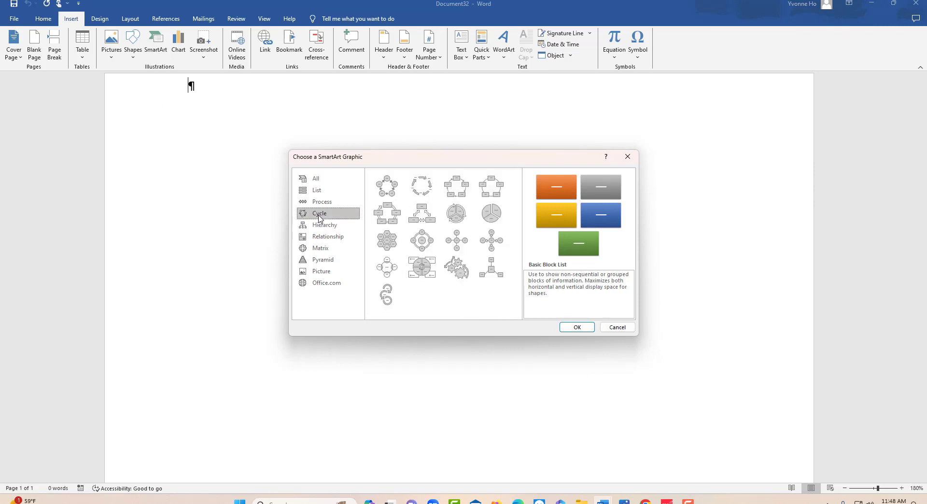
{"action": "left_click", "coordinate": [489, 278]}
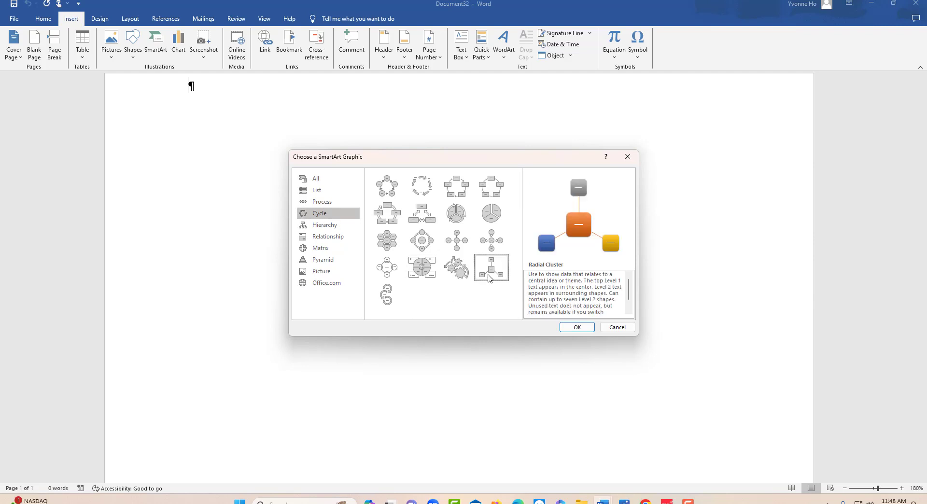
{"action": "left_click", "coordinate": [577, 327]}
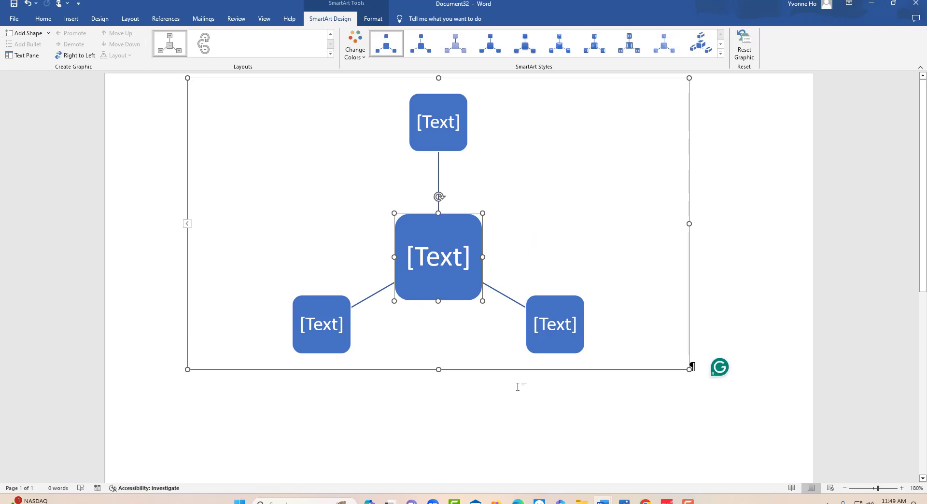
Step: Type 'Gun Control is necessary.' into the diagram's central box
{"action": "left_click", "coordinate": [436, 261]}
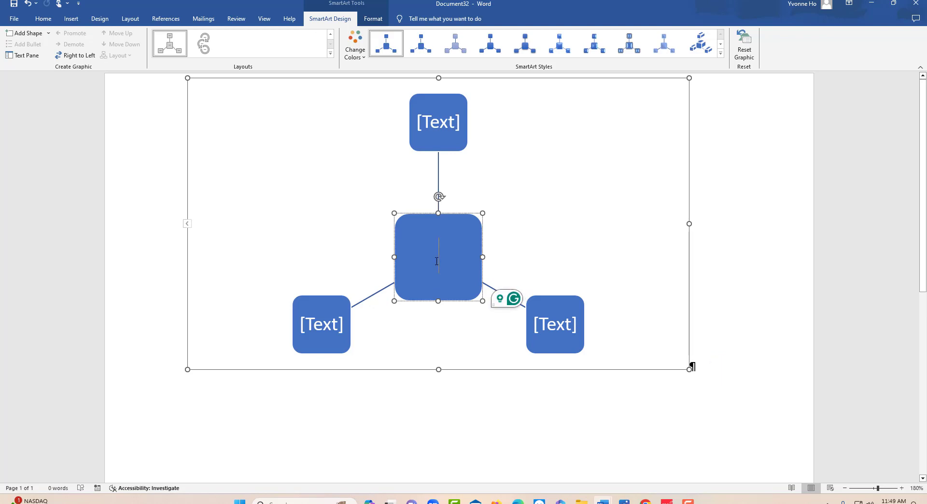
{"action": "type", "text": "Gun"}
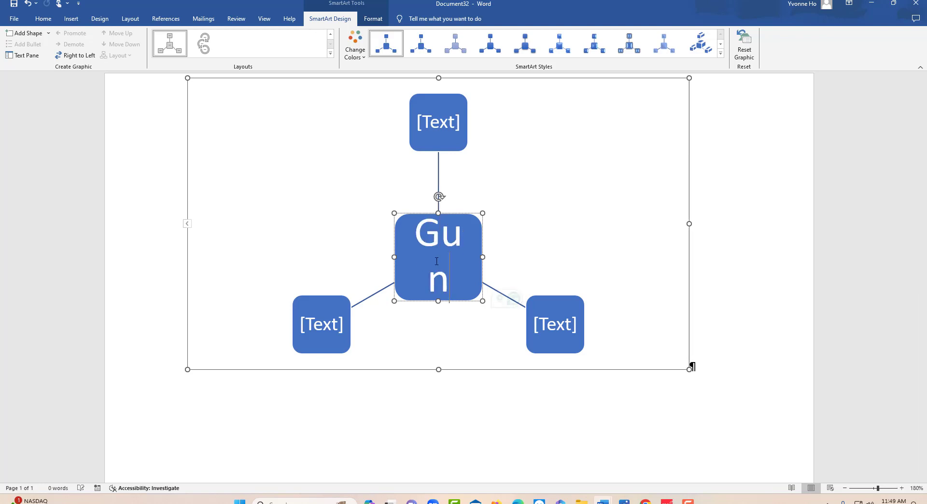
{"action": "type", "text": " Control i"}
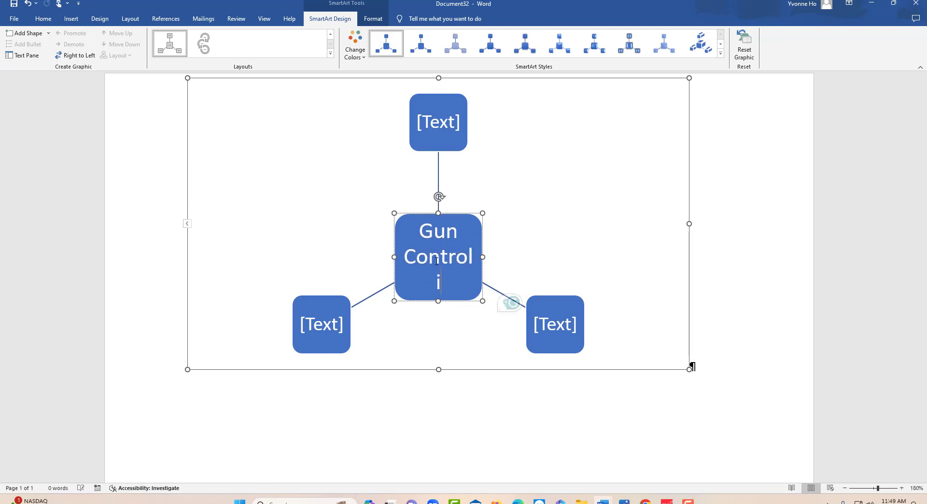
{"action": "type", "text": "s nece"}
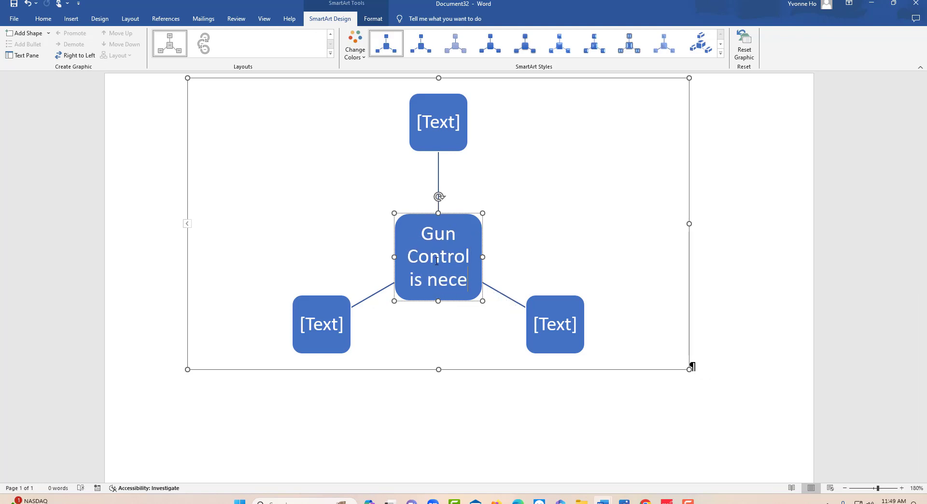
{"action": "type", "text": "ssary."}
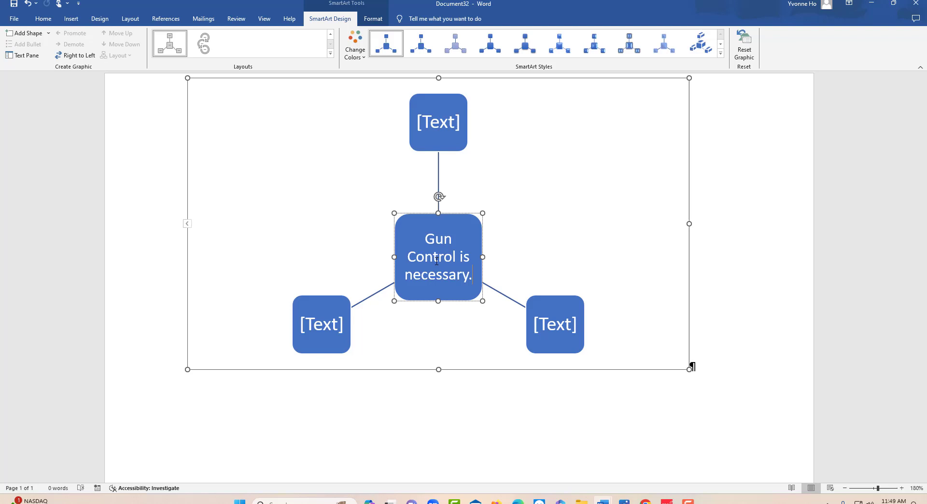
Step: Label the outer boxes Reason1 (top), Reason 2 (lower left) and Reason 3 (lower right)
{"action": "left_click", "coordinate": [434, 124]}
{"action": "type", "text": "R"}
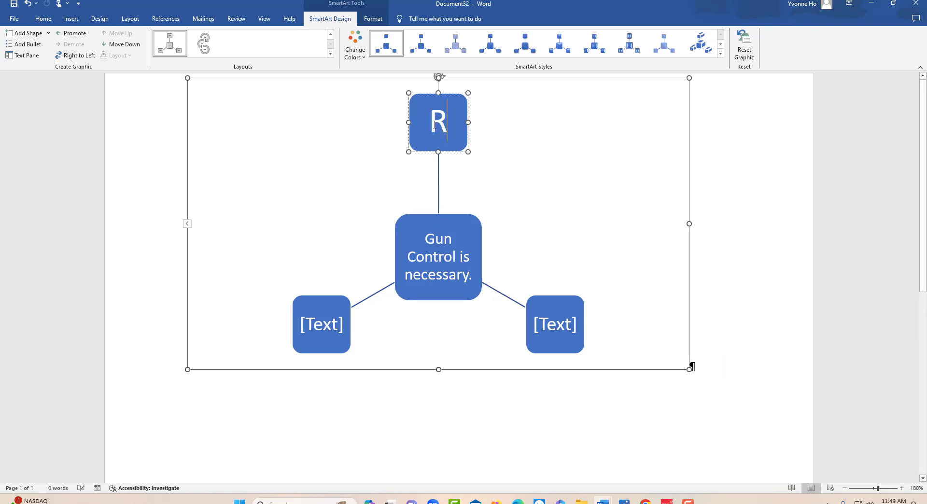
{"action": "type", "text": "eason1"}
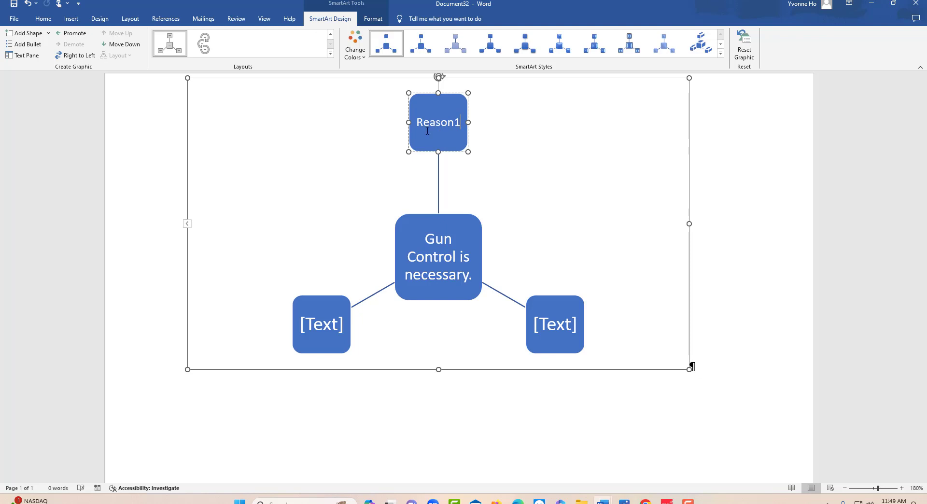
{"action": "left_click", "coordinate": [321, 326]}
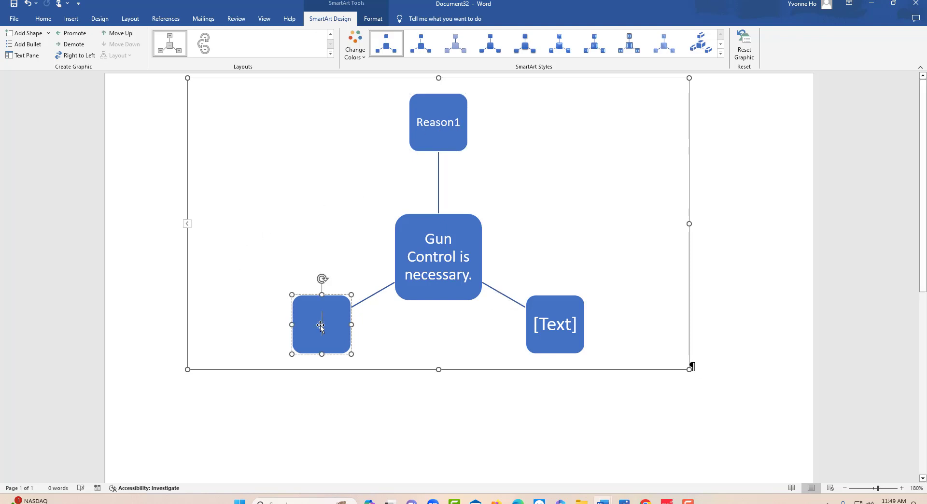
{"action": "type", "text": "Reason"}
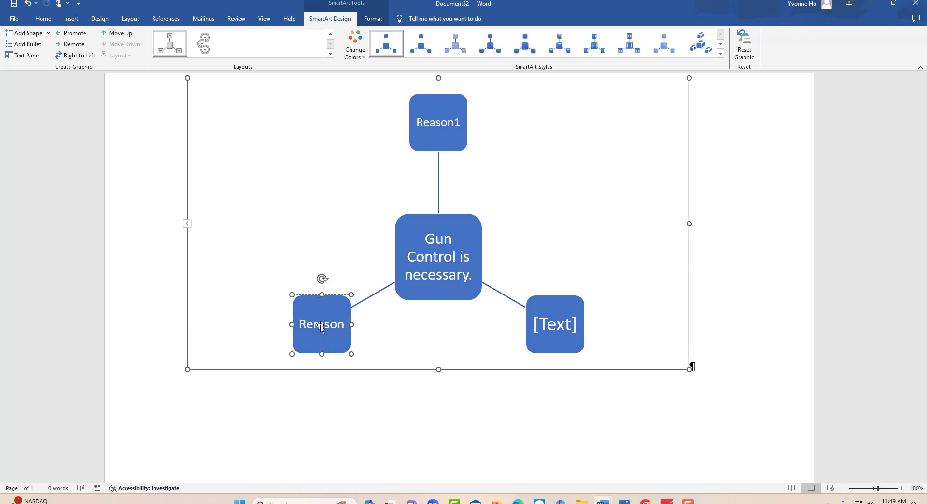
{"action": "key", "text": "BackSpace"}
{"action": "key", "text": "BackSpace"}
{"action": "key", "text": "BackSpace"}
{"action": "key", "text": "BackSpace"}
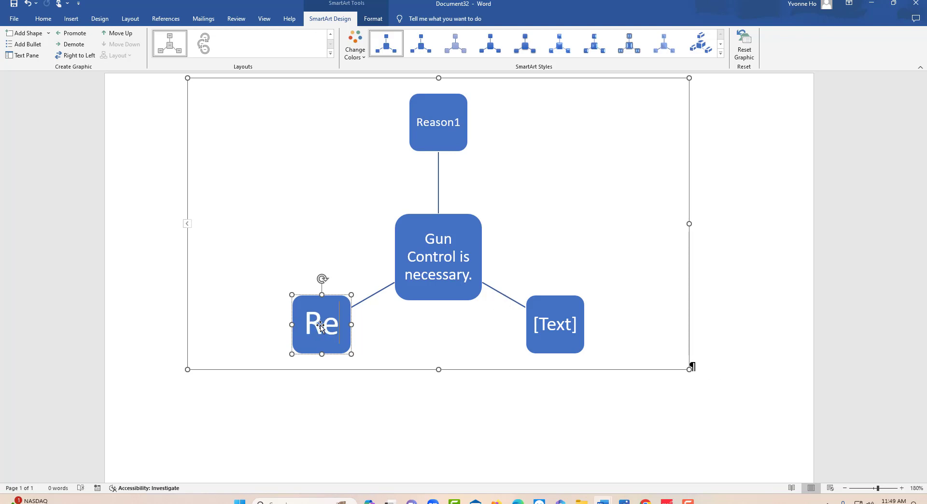
{"action": "type", "text": "awo"}
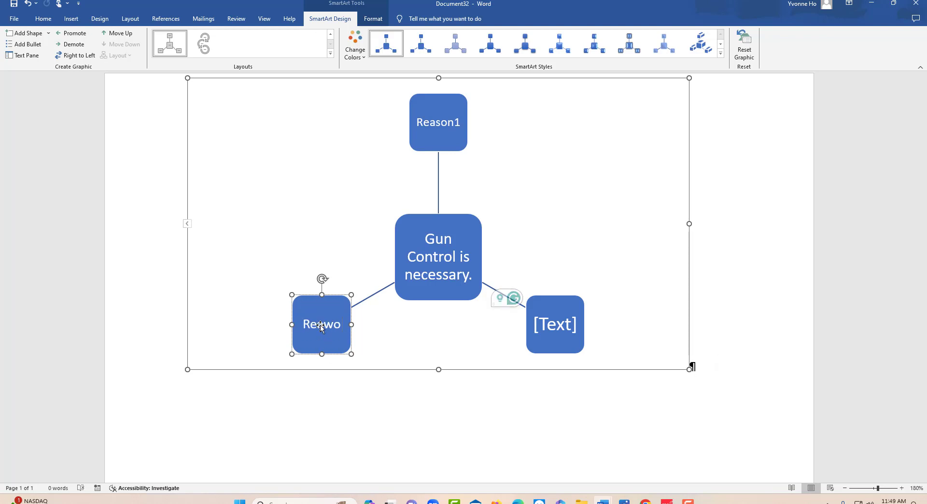
{"action": "key", "text": "BackSpace"}
{"action": "key", "text": "BackSpace"}
{"action": "type", "text": "son 2"}
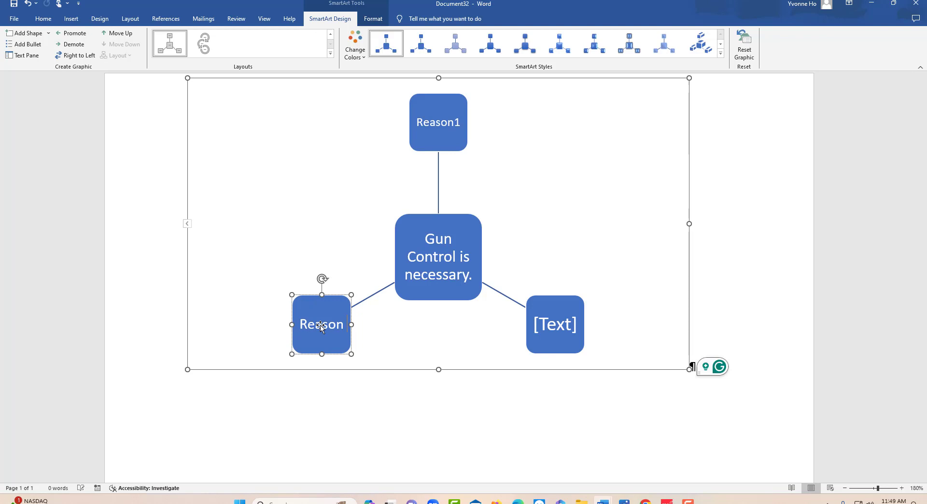
{"action": "left_click", "coordinate": [553, 326]}
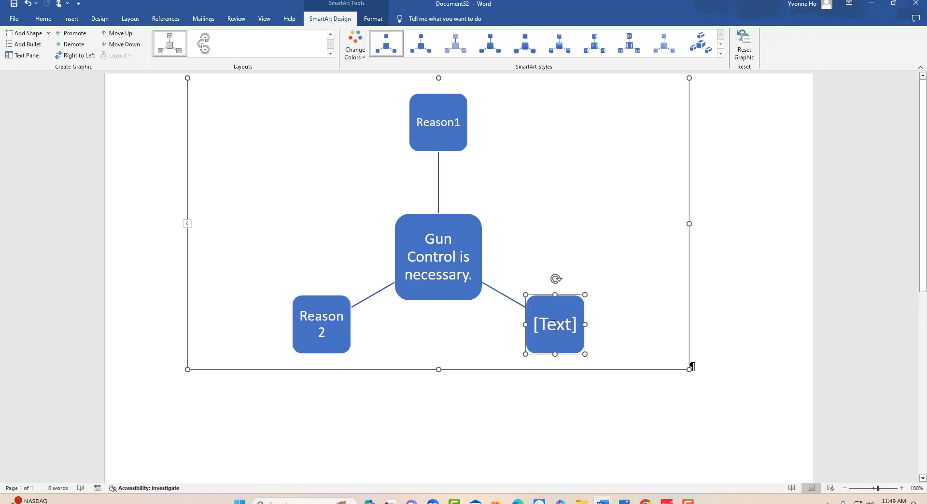
{"action": "left_click", "coordinate": [553, 326]}
{"action": "type", "text": "Reason 3"}
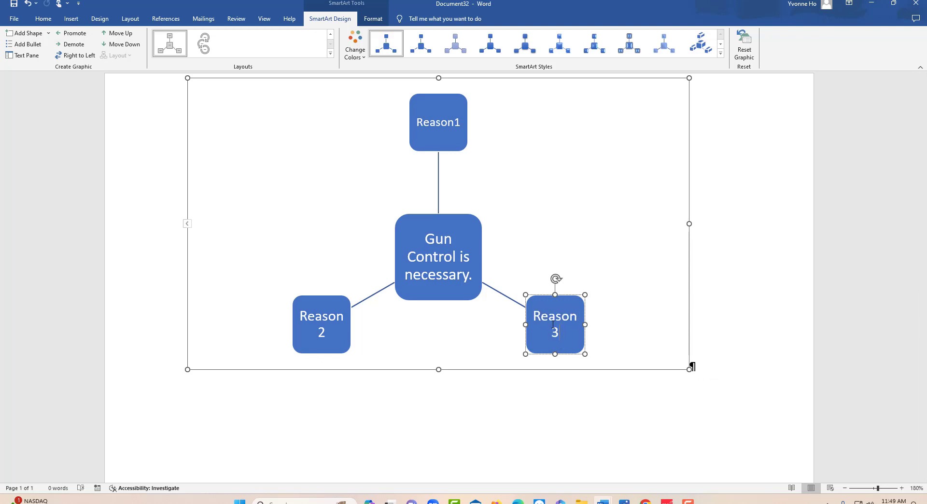
{"action": "left_click", "coordinate": [607, 230]}
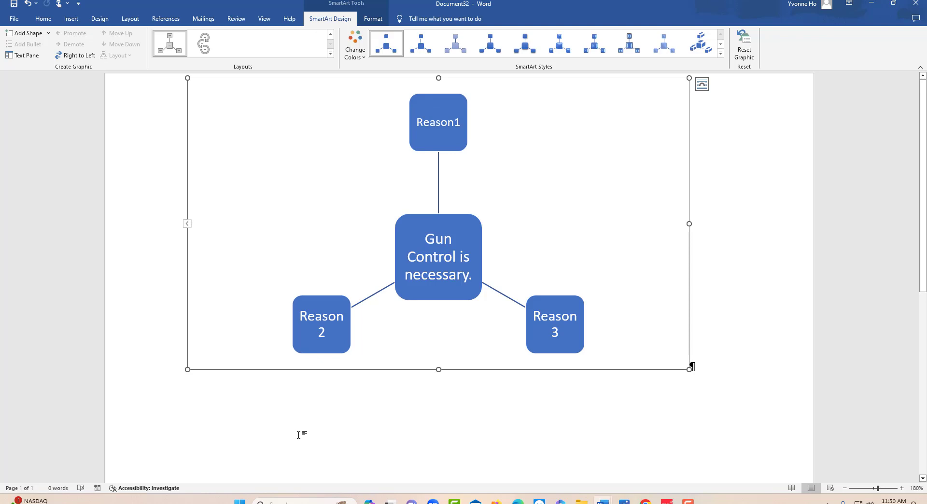
Step: Add a second Cycle-category Radial Cluster SmartArt below the first diagram
{"action": "scroll", "coordinate": [300, 432], "scroll_direction": "down", "scroll_amount": 10}
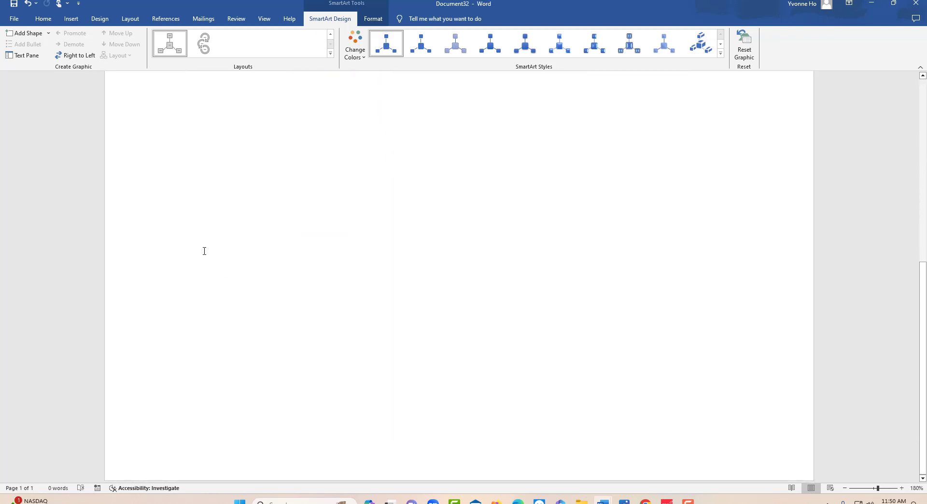
{"action": "scroll", "coordinate": [211, 230], "scroll_direction": "up", "scroll_amount": 3}
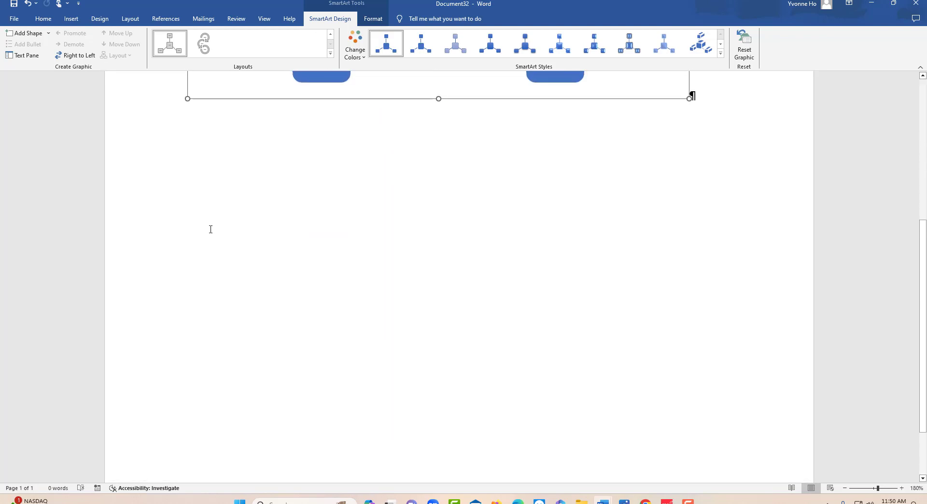
{"action": "left_click", "coordinate": [72, 21]}
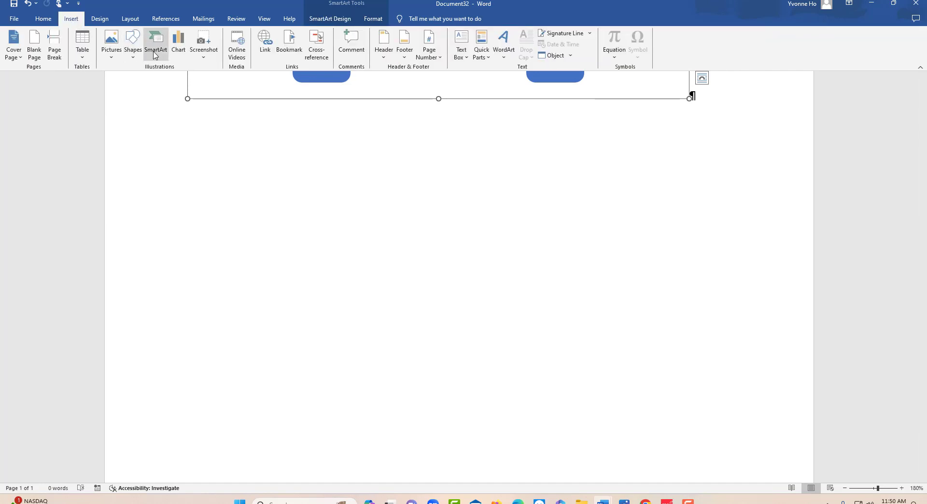
{"action": "left_click", "coordinate": [155, 48]}
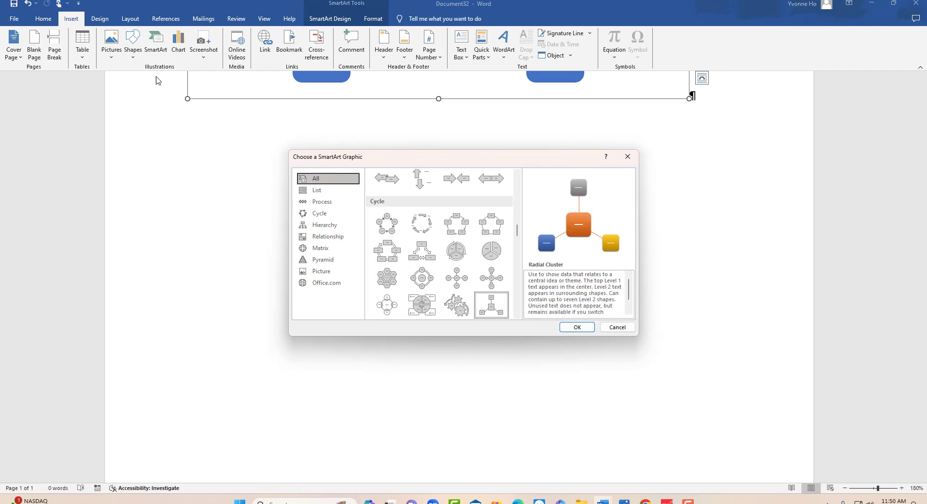
{"action": "left_click", "coordinate": [319, 218]}
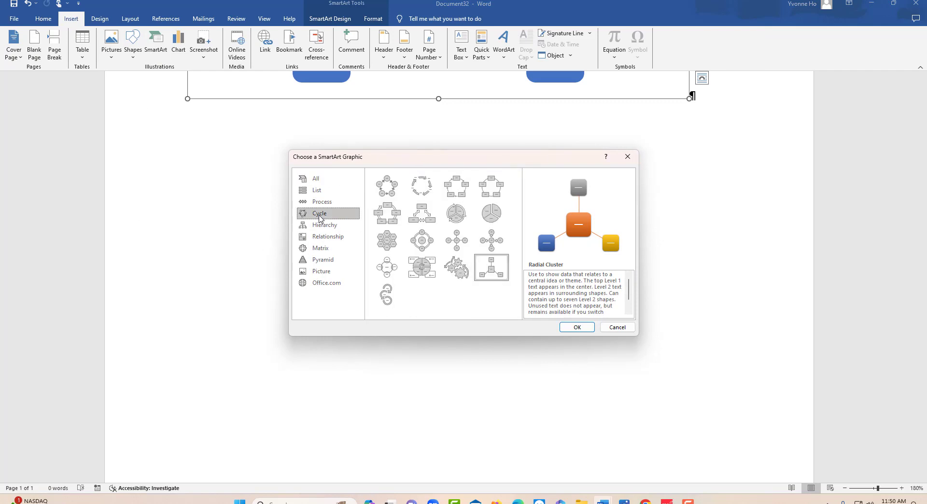
{"action": "left_click", "coordinate": [489, 280]}
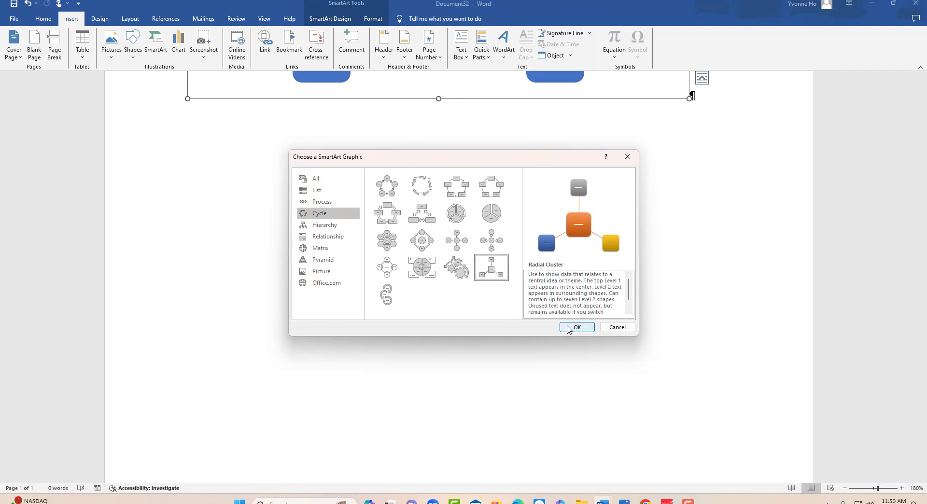
{"action": "left_click", "coordinate": [568, 329]}
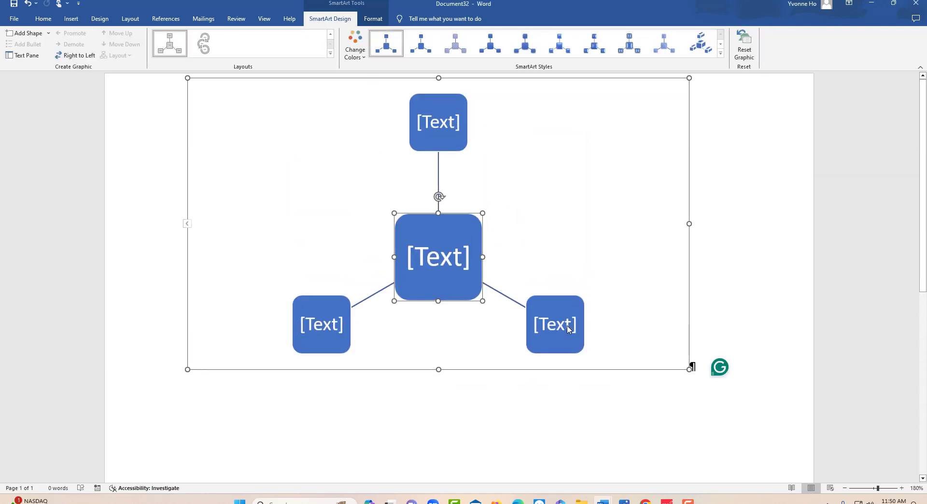
Step: Type 'Smoking causes cancer.' in the centre box, then replace 'causes cancer.' with 'is bad for a person's health.'
{"action": "left_click", "coordinate": [433, 265]}
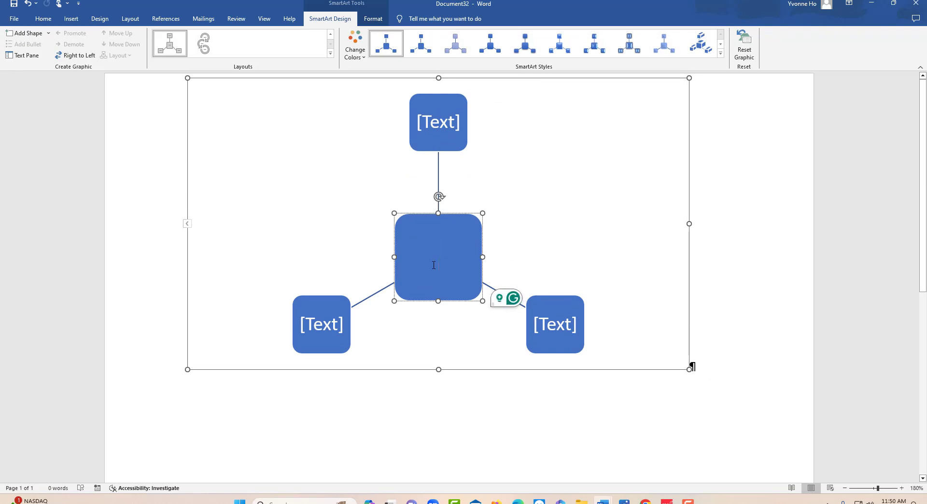
{"action": "type", "text": "S"}
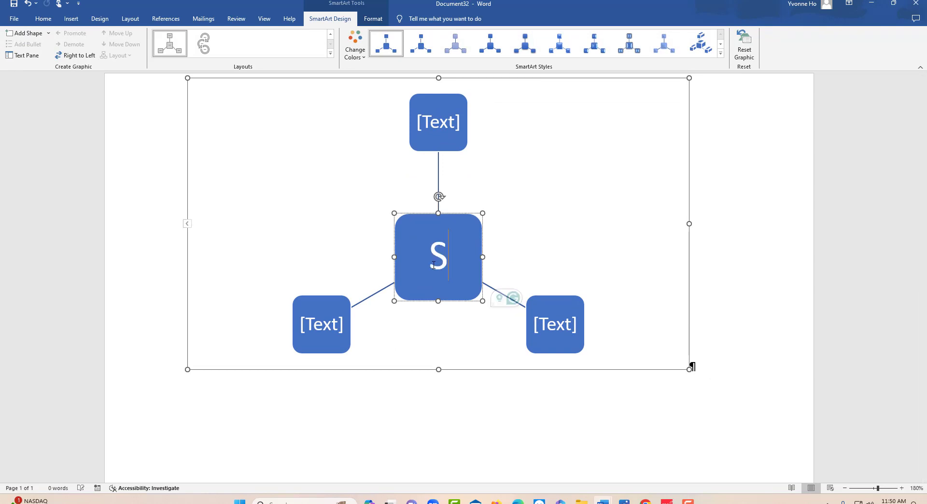
{"action": "type", "text": "moking caus"}
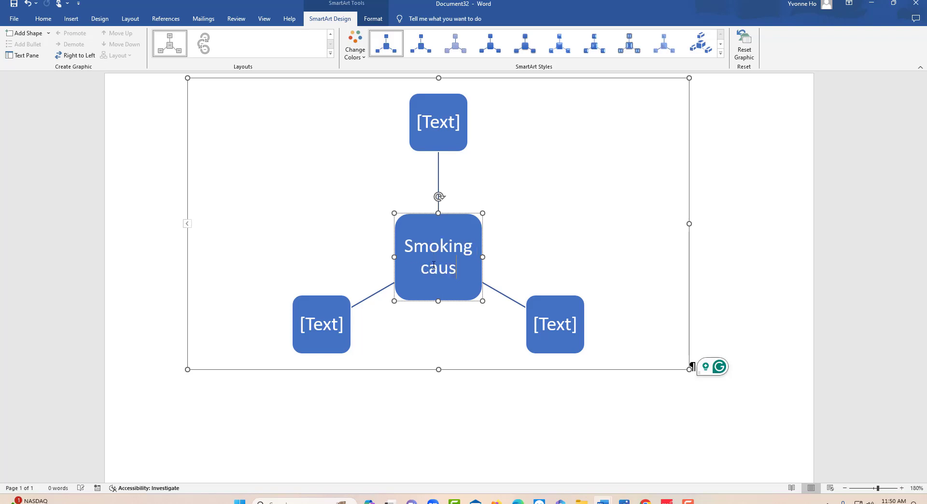
{"action": "type", "text": "es cancer."}
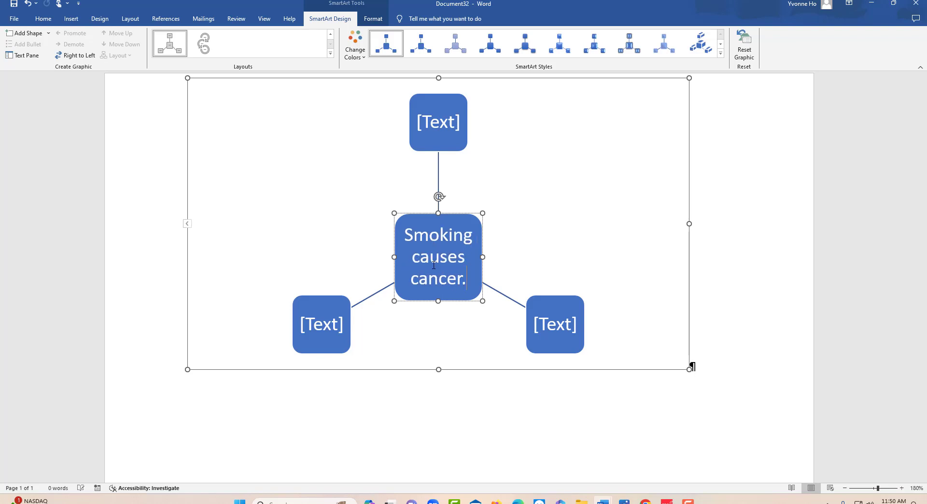
{"action": "left_click", "coordinate": [310, 324]}
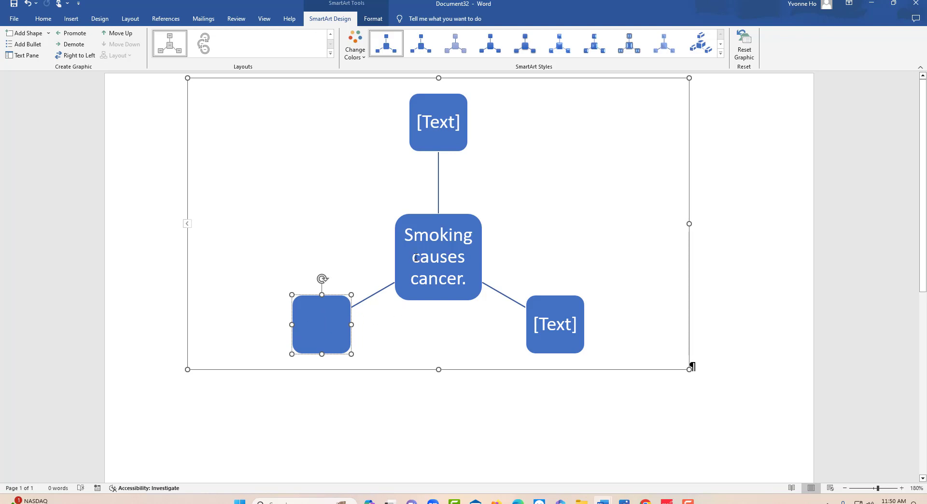
{"action": "left_click_drag", "start_coordinate": [416, 258], "coordinate": [486, 288]}
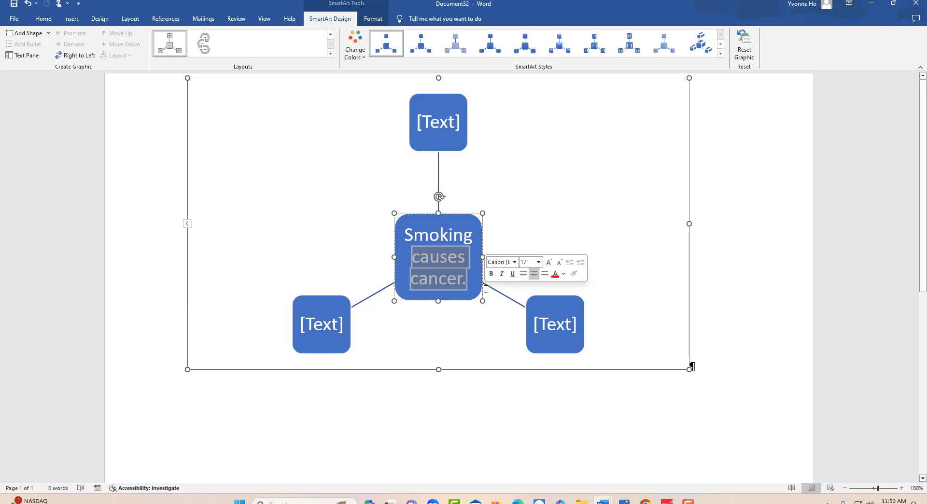
{"action": "type", "text": "is bad"}
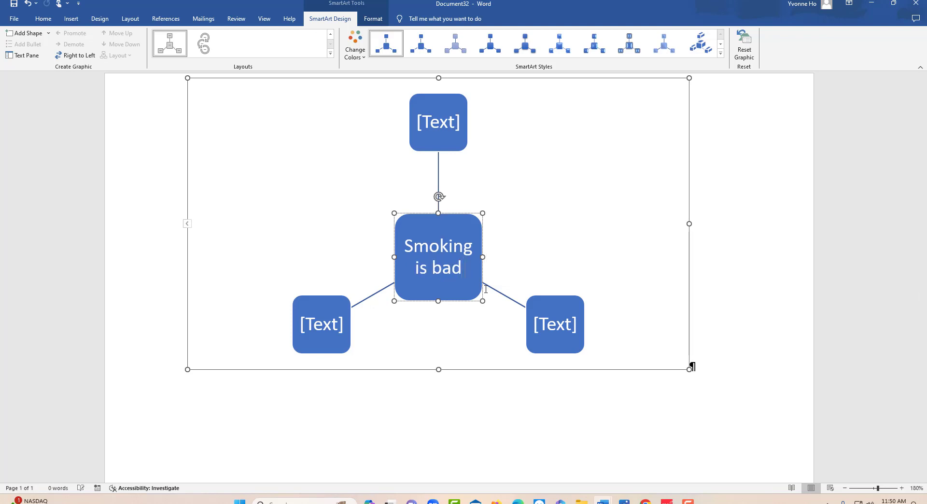
{"action": "type", "text": " for a person's"}
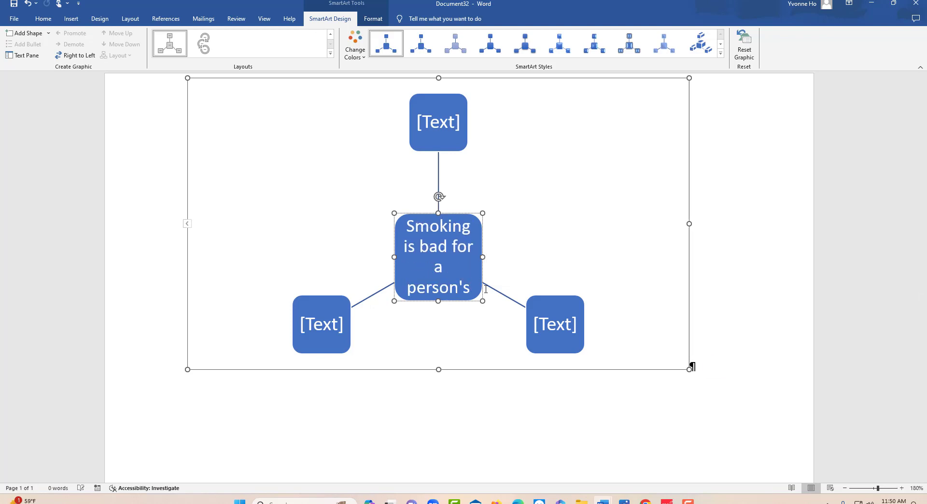
{"action": "type", "text": " health."}
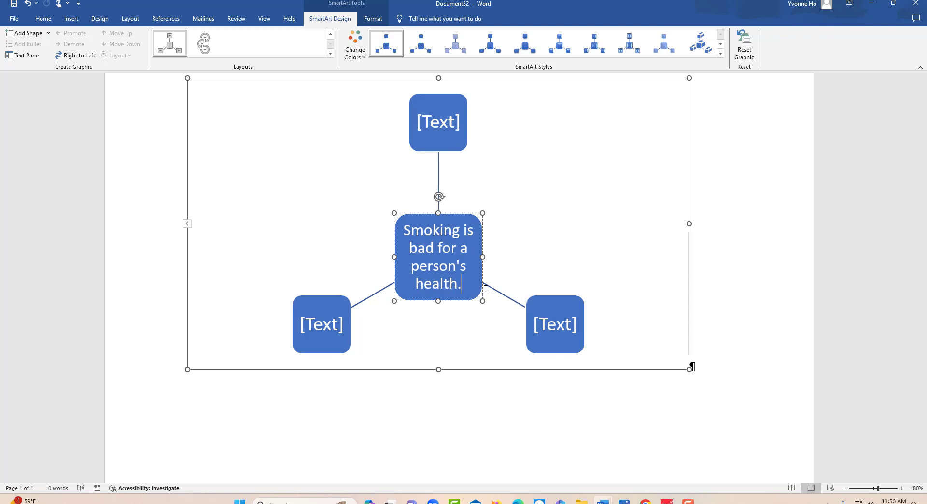
Step: Fill the outer boxes: Lung cancer on the left, Stomach cancer on the right, Throat cancer on top
{"action": "left_click", "coordinate": [329, 325]}
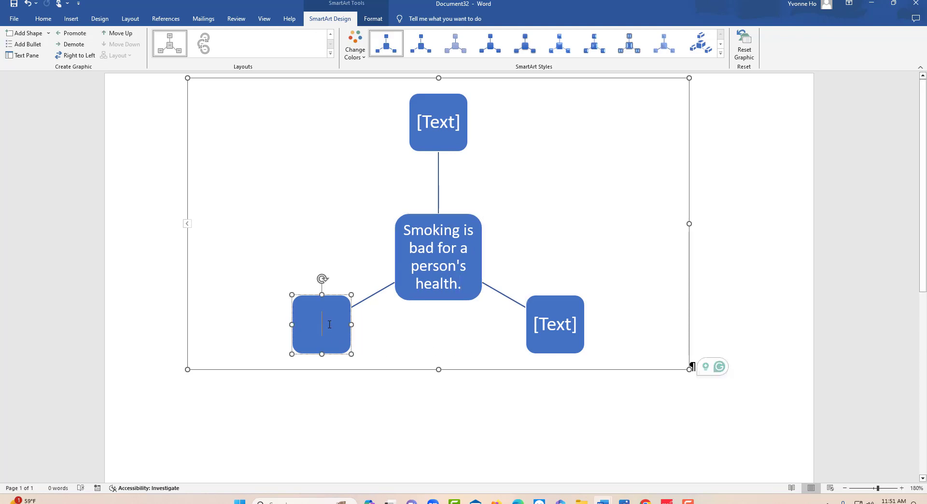
{"action": "type", "text": "Lung"}
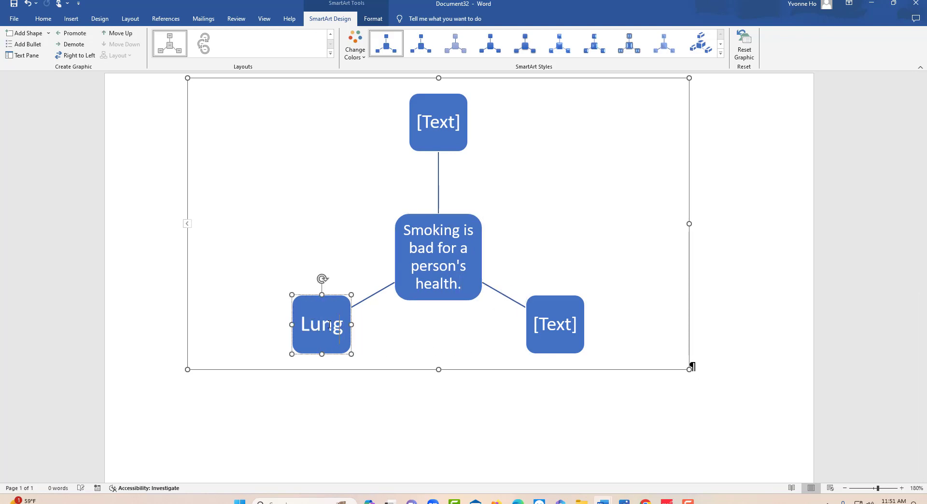
{"action": "type", "text": " cancer"}
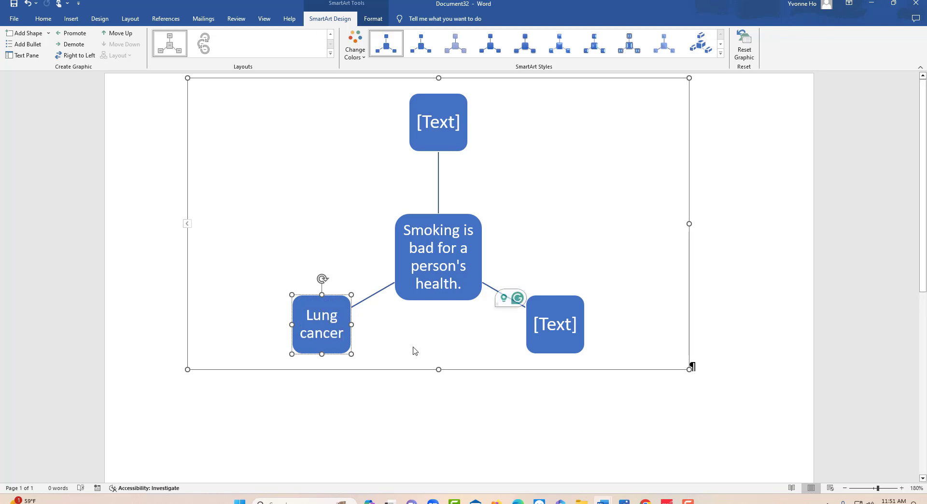
{"action": "left_click", "coordinate": [558, 325]}
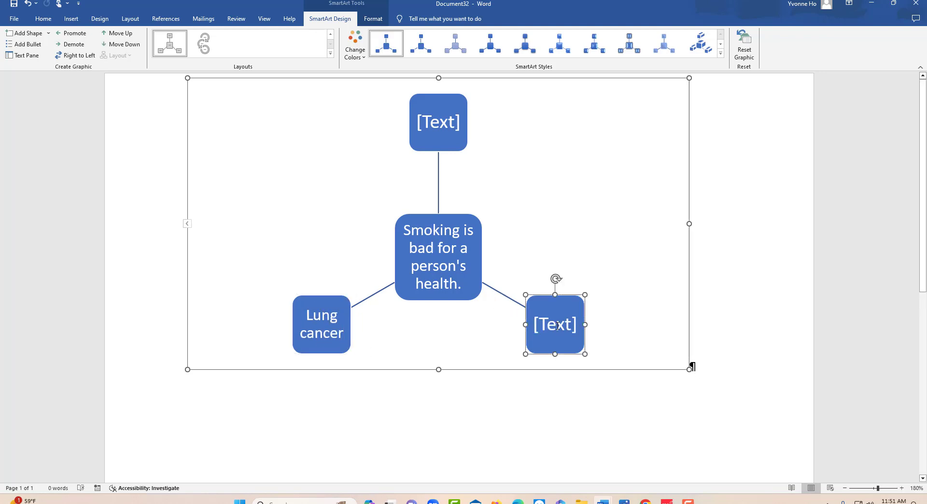
{"action": "left_click", "coordinate": [558, 326]}
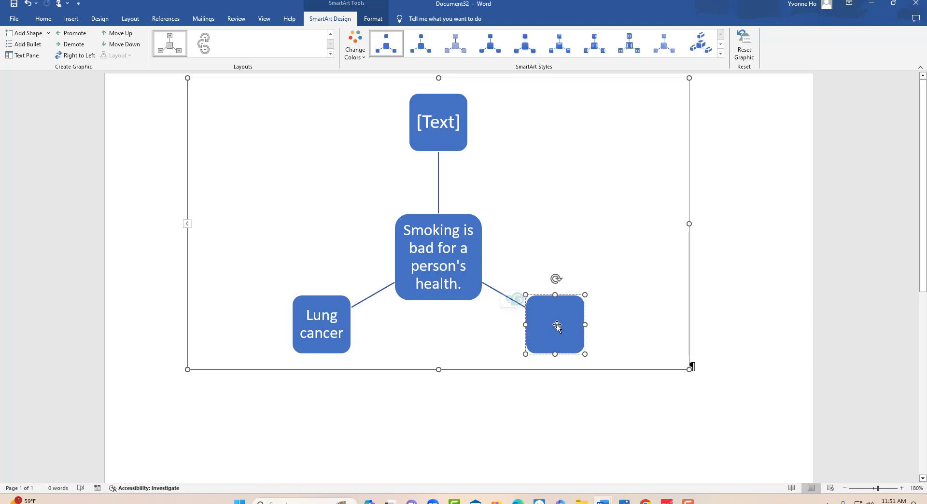
{"action": "type", "text": "Stomach cancer"}
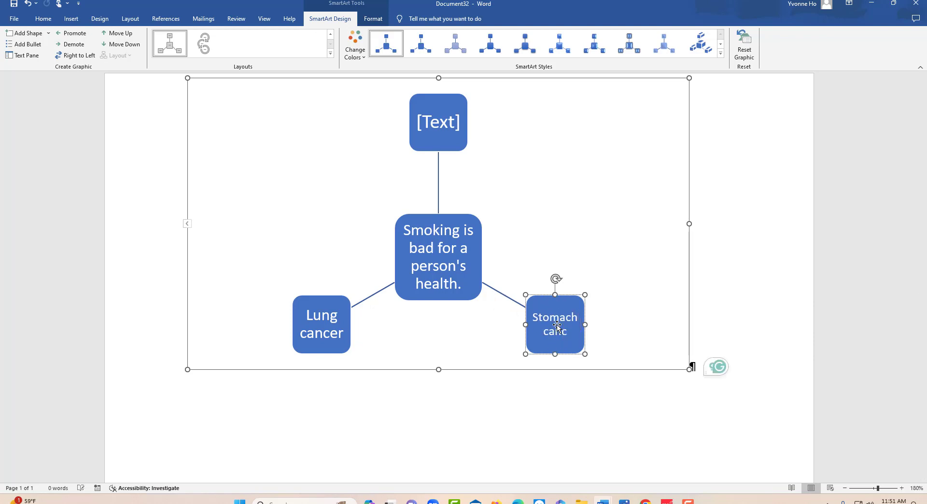
{"action": "left_click", "coordinate": [432, 131]}
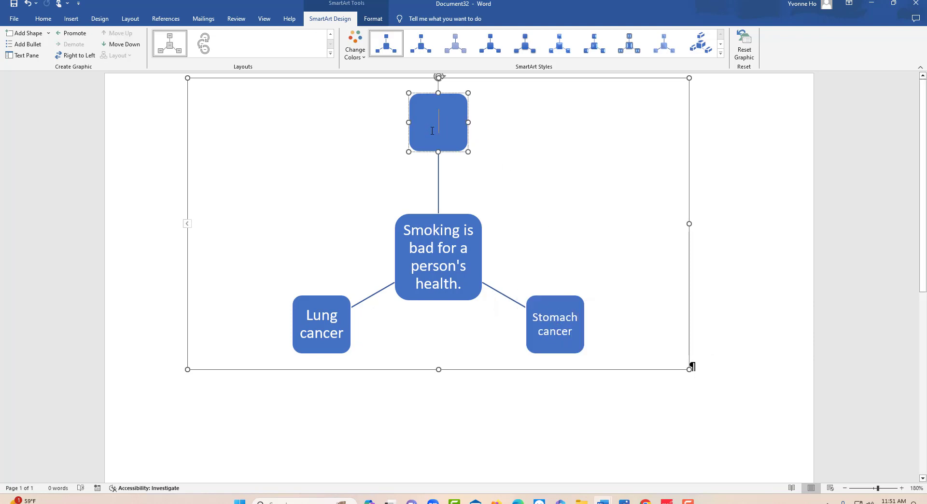
{"action": "left_click", "coordinate": [432, 131]}
{"action": "type", "text": "Throat cancer"}
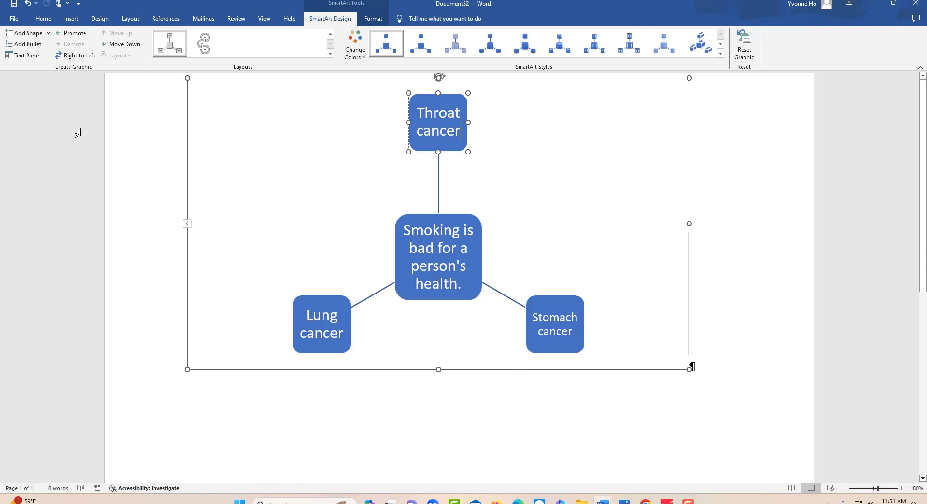
Step: Bring up the Insert ribbon commands above the finished smoking mind map
{"action": "left_click", "coordinate": [71, 20]}
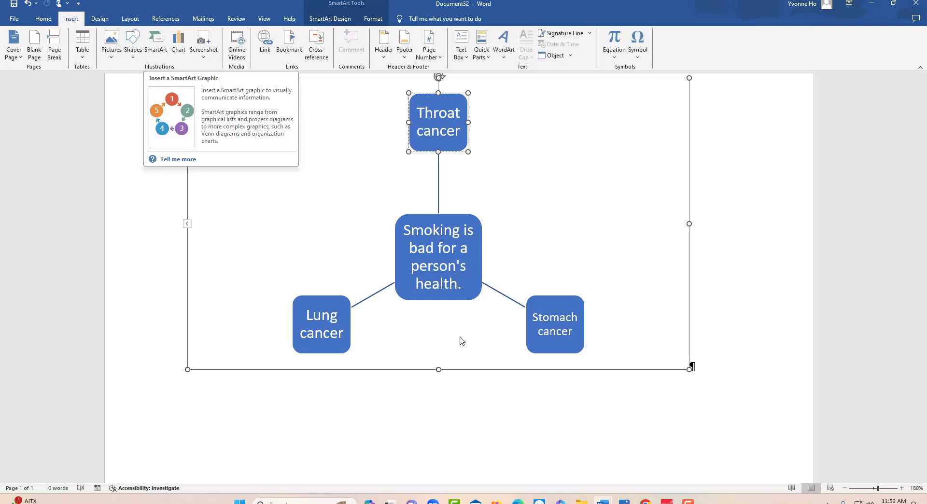
{"action": "mouse_move", "coordinate": [589, 502]}
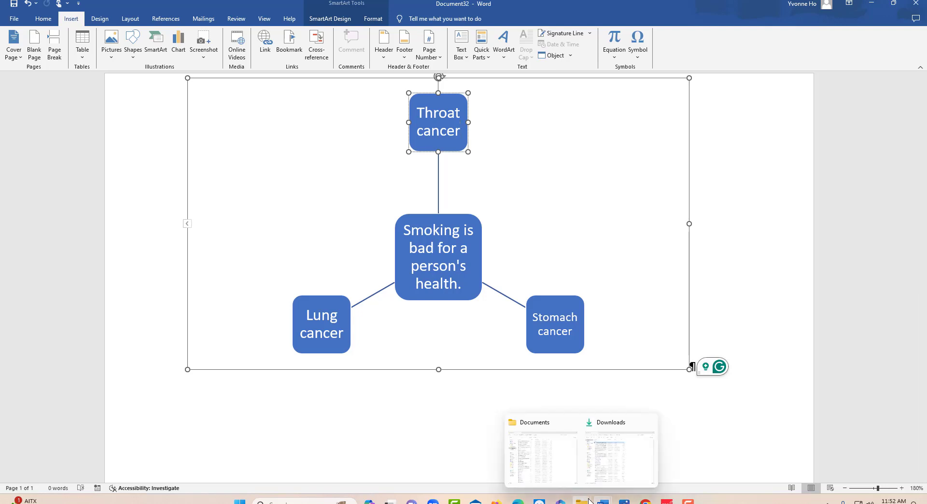
{"action": "mouse_move", "coordinate": [688, 500]}
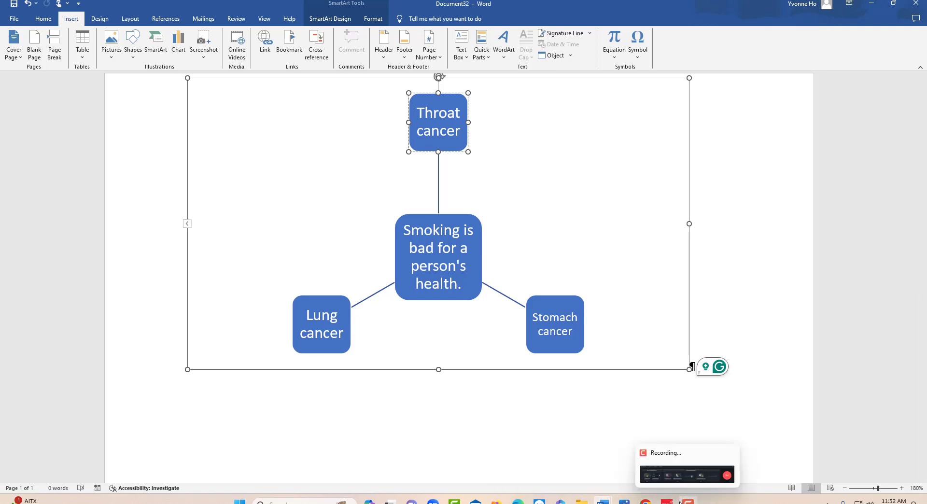
{"action": "left_click", "coordinate": [677, 465]}
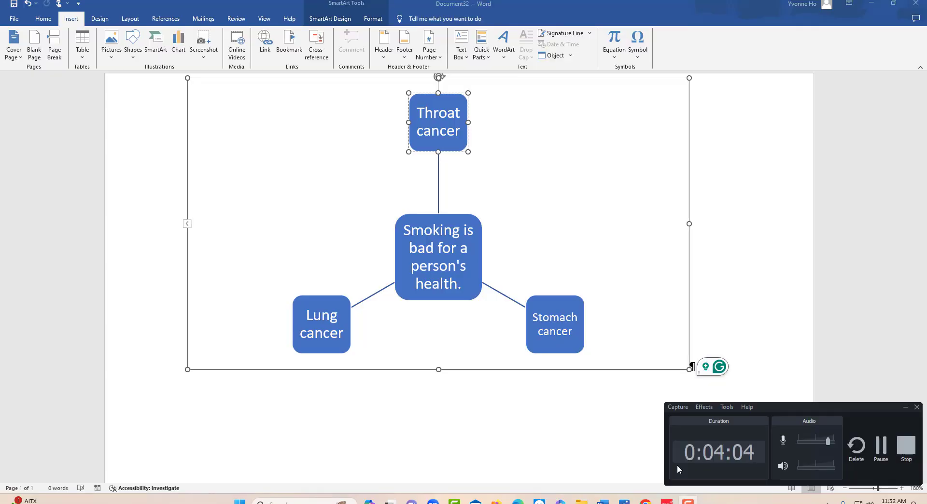